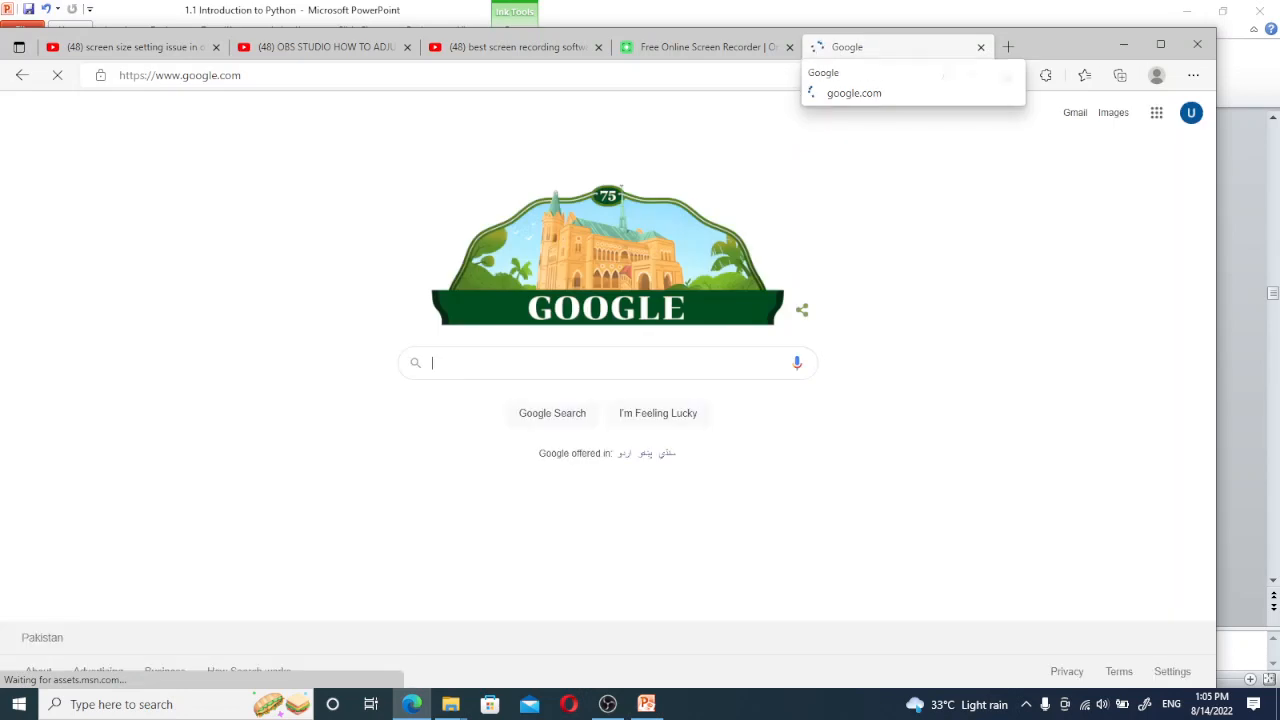
- Search Google for "python download" and open the Download Python page on Python.org
left_click(520, 363)
type("p")
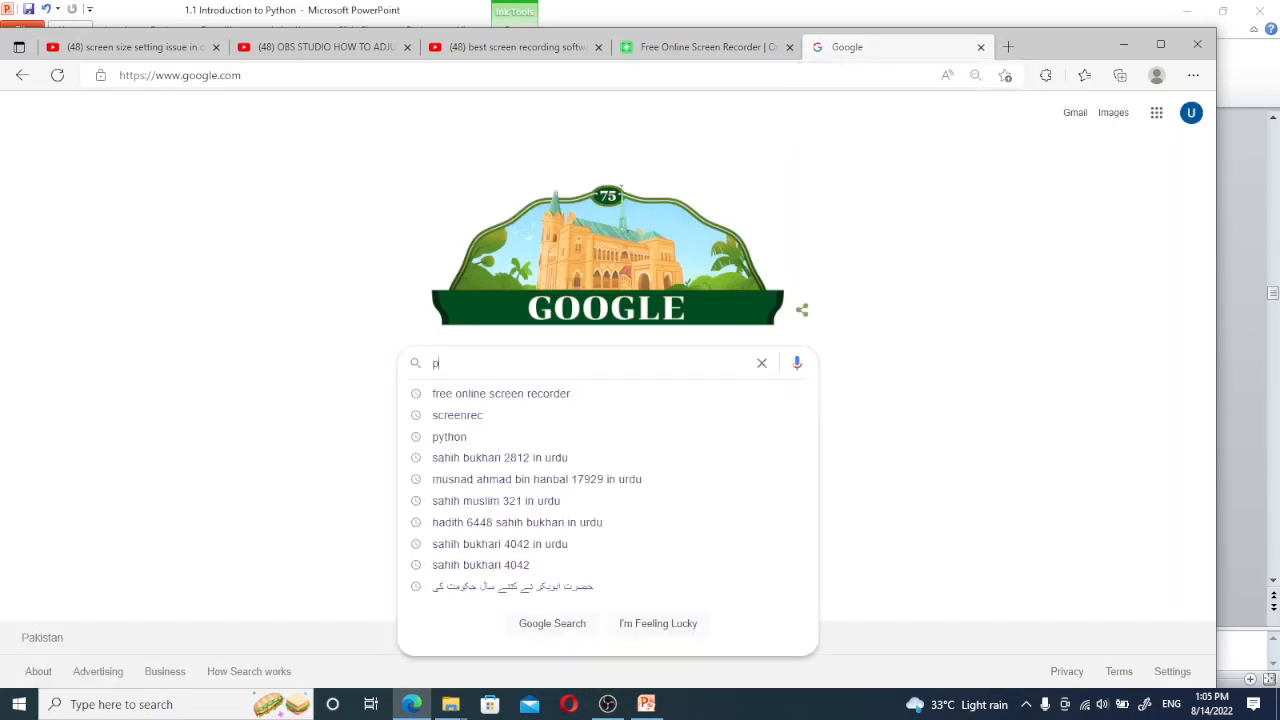
type("ython d")
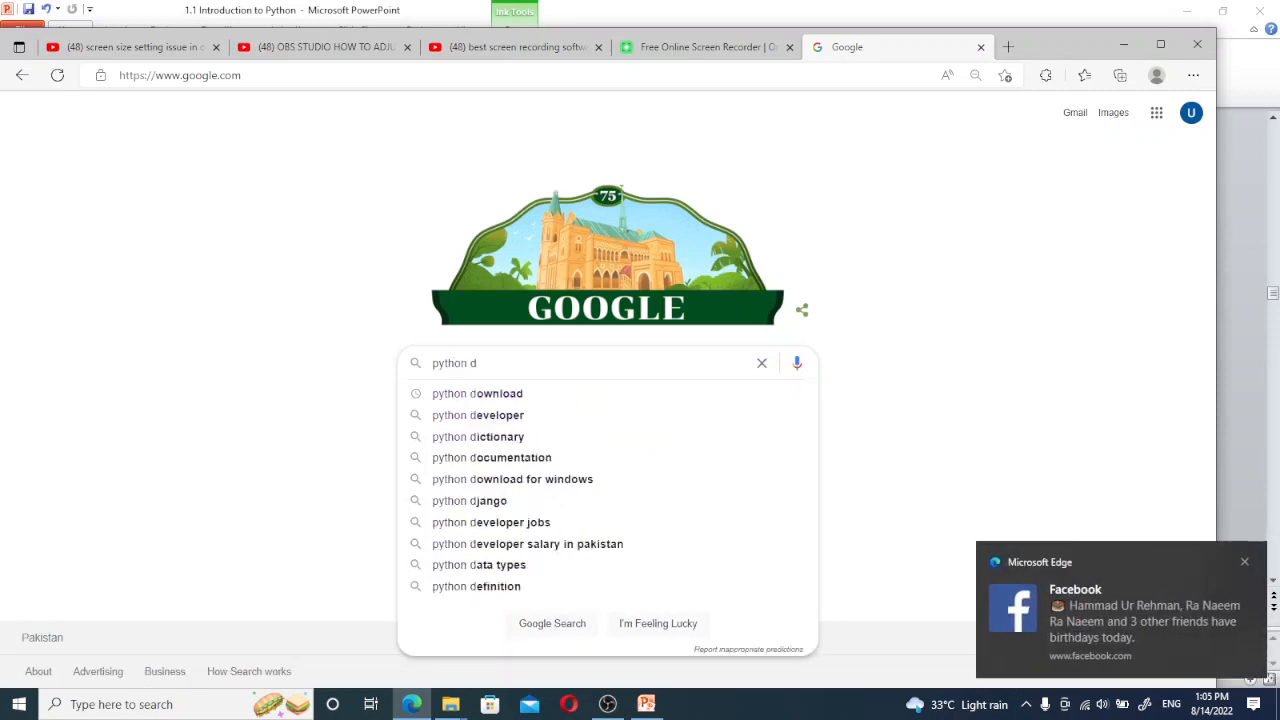
type("own")
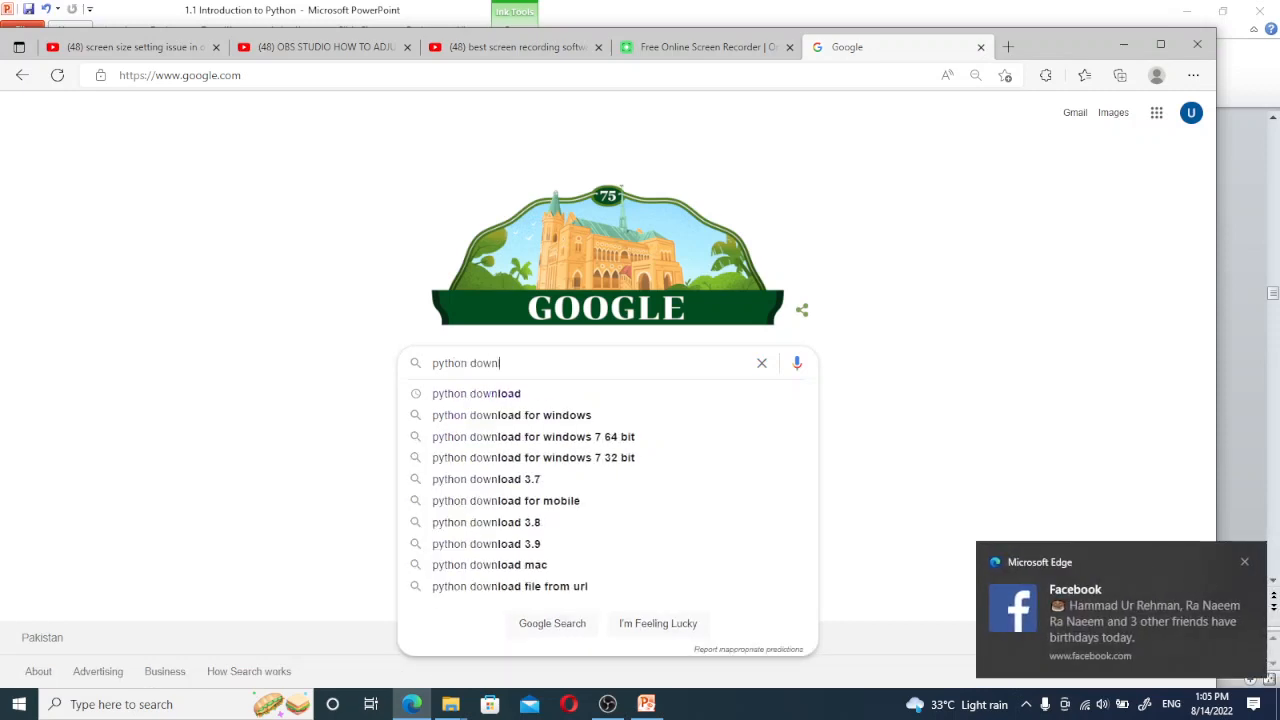
type("load")
key("Return")
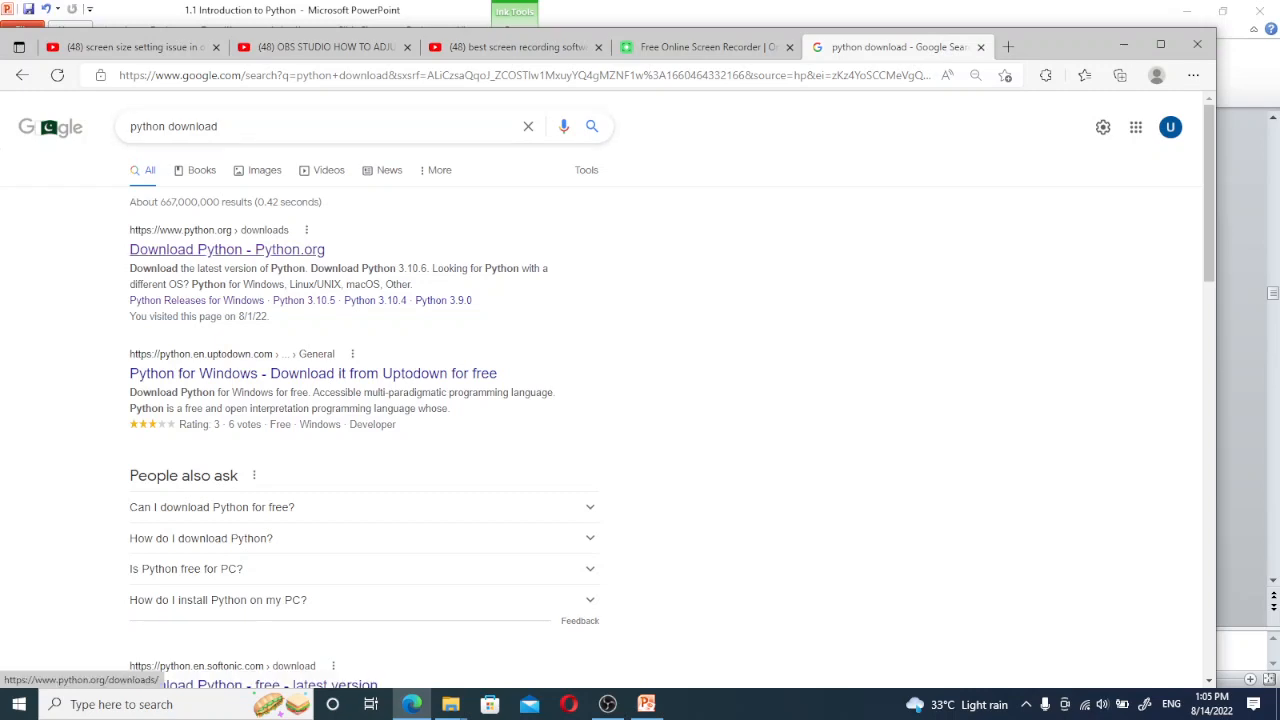
left_click(227, 249)
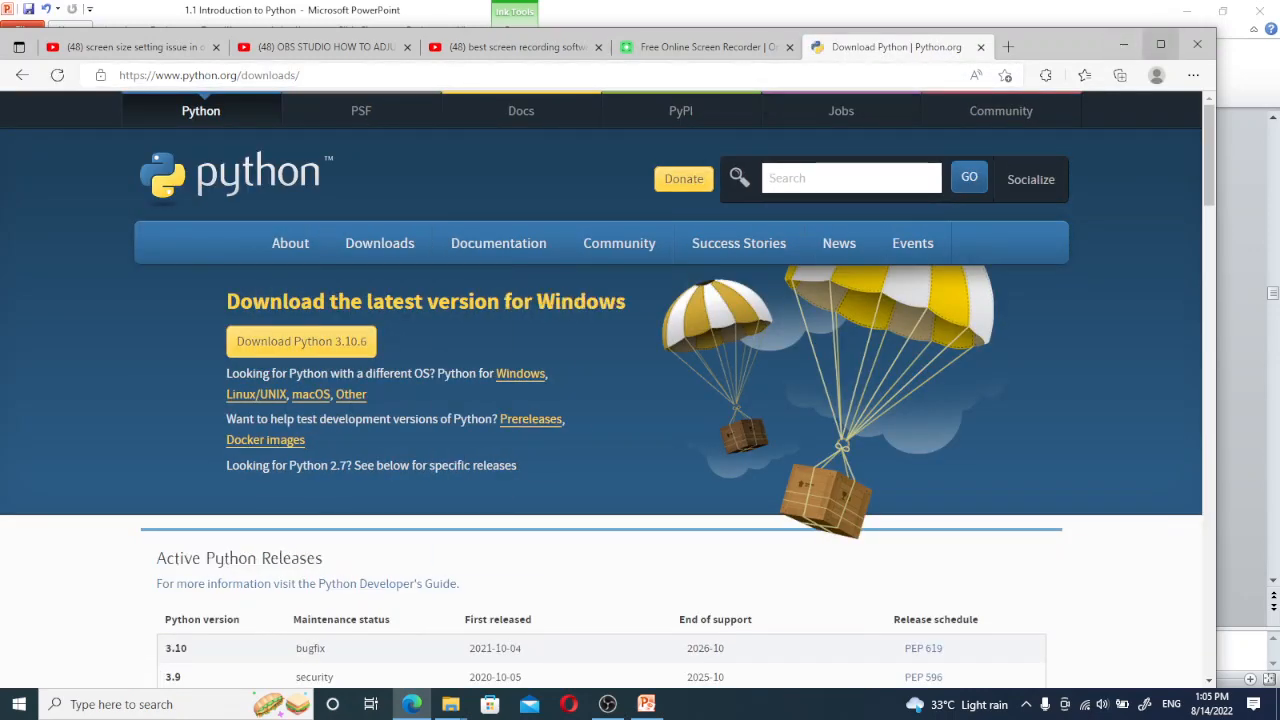
- Maximize the browser window and download the Python 3.10.6 installer for Windows from the downloads page
left_click(1161, 44)
mouse_move(412, 209)
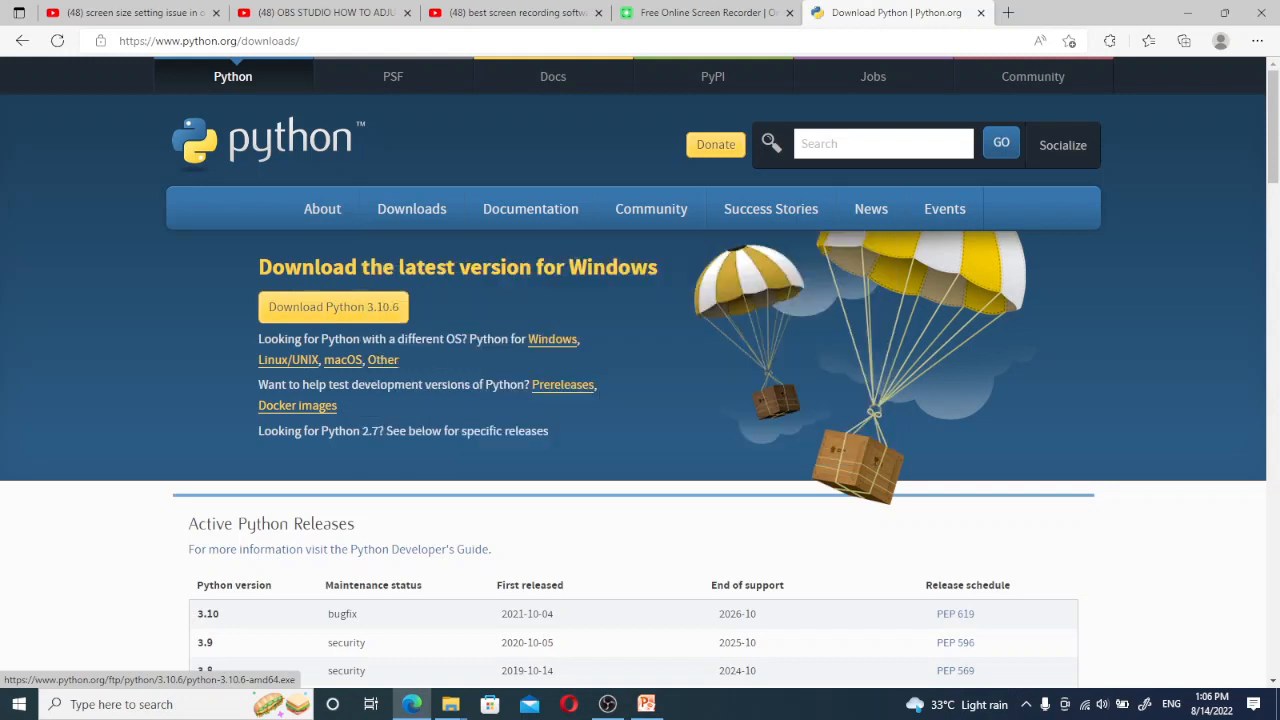
scroll(640, 300, "down", 1)
scroll(640, 370, "down", 2)
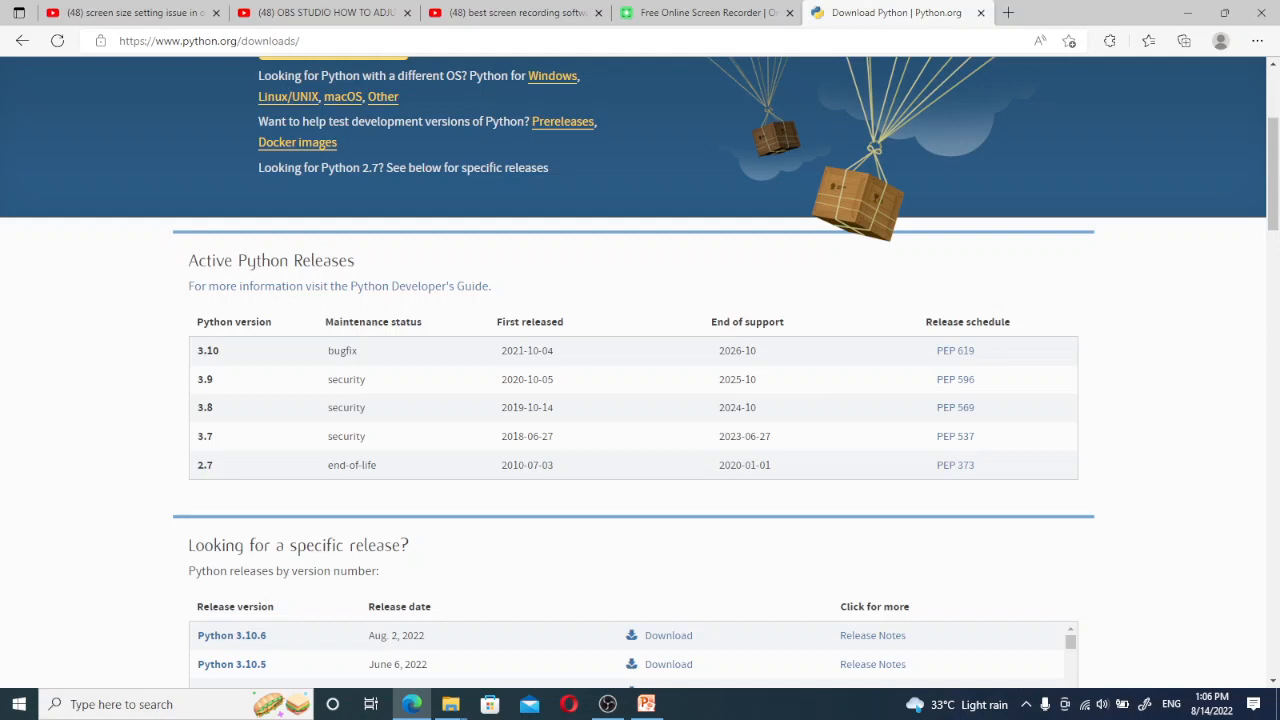
scroll(640, 372, "down", 2)
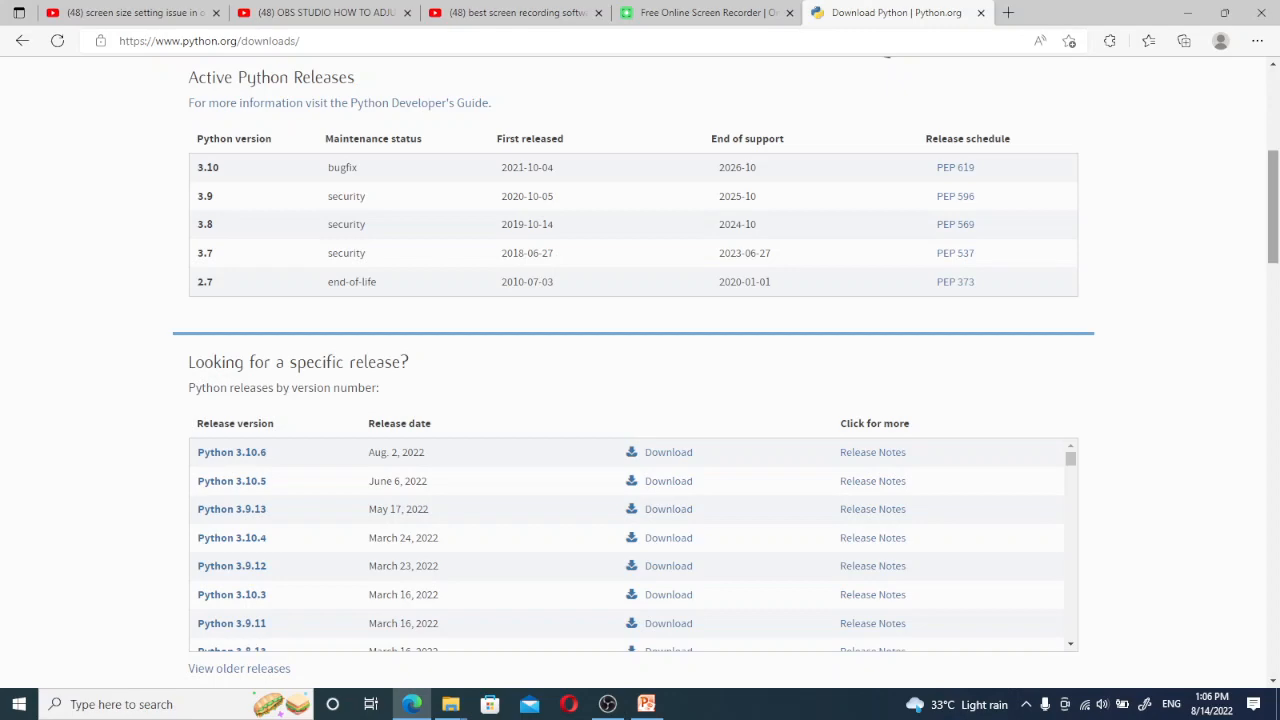
scroll(640, 370, "up", 5)
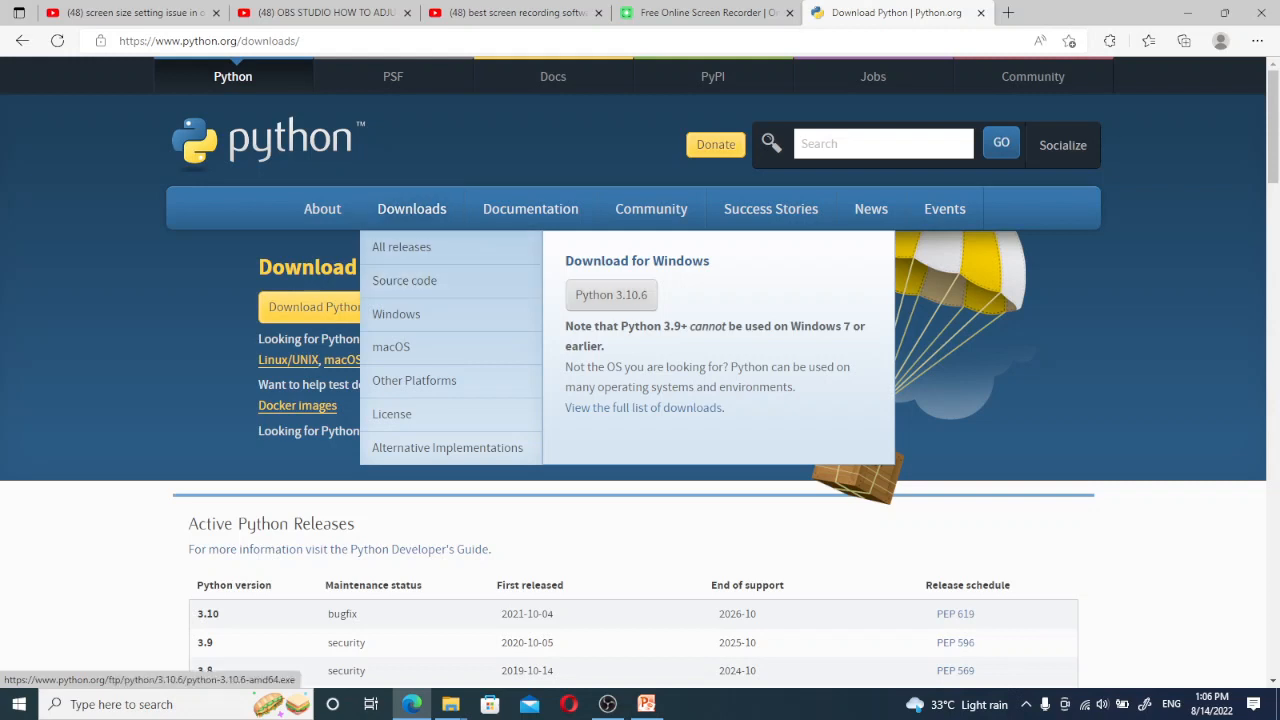
left_click(611, 294)
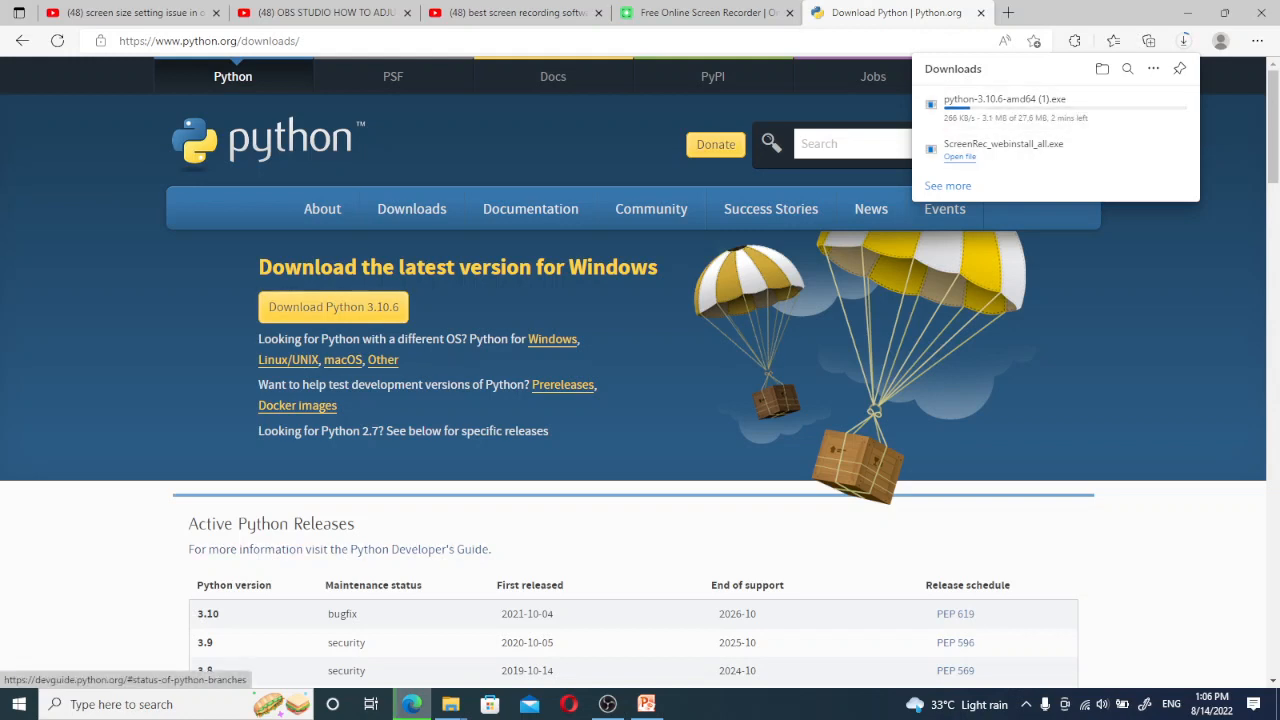
- Find and launch the installed Python 3.10 (64-bit) app from Windows search, and maximize its console window
left_click(150, 704)
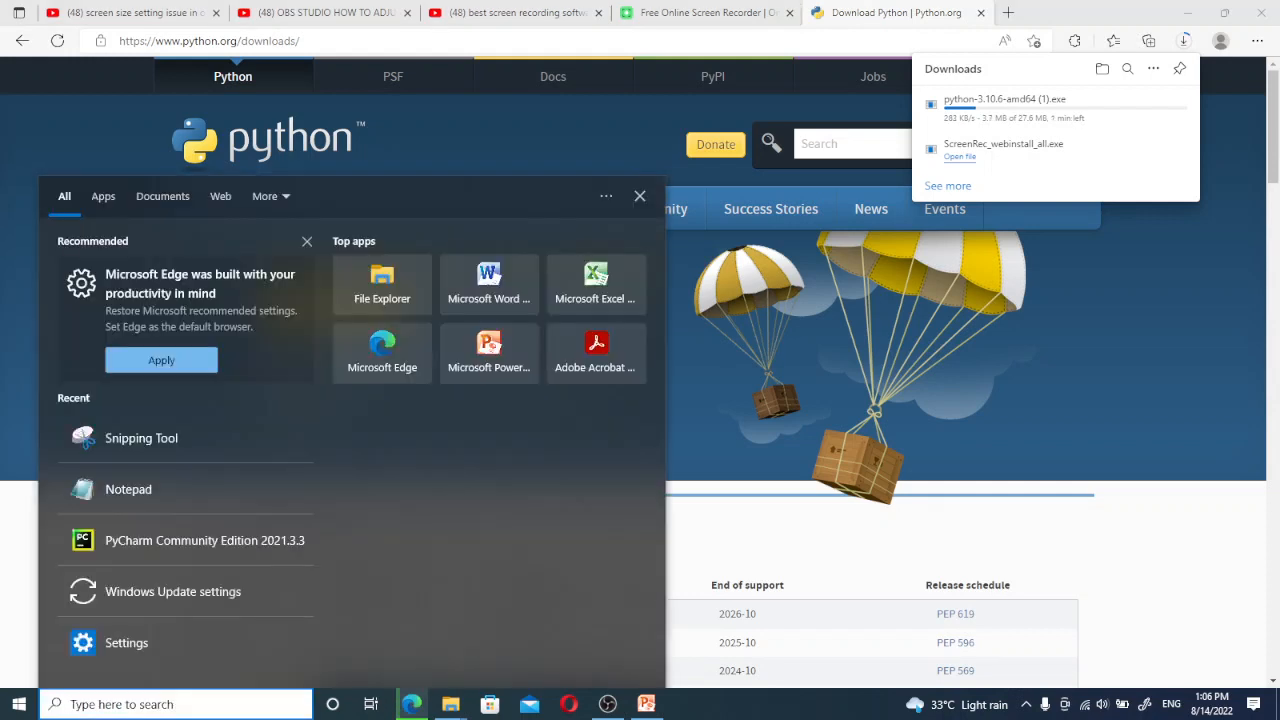
type("p")
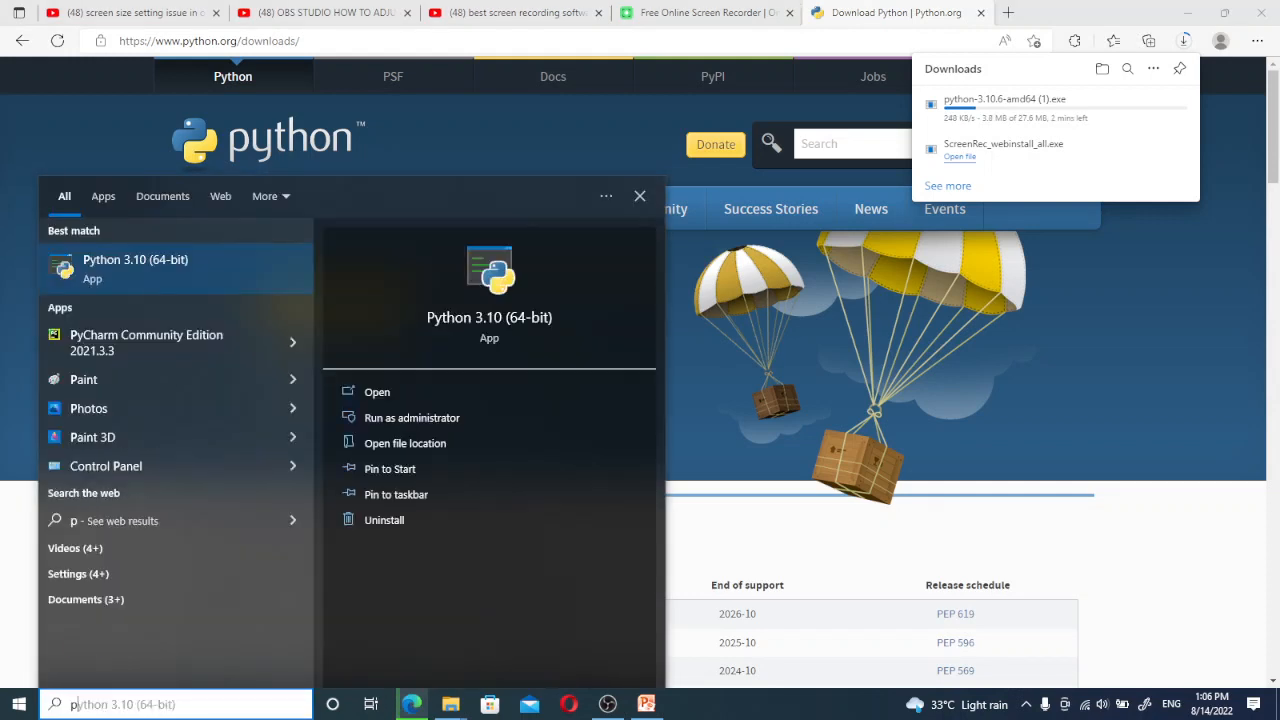
type("y")
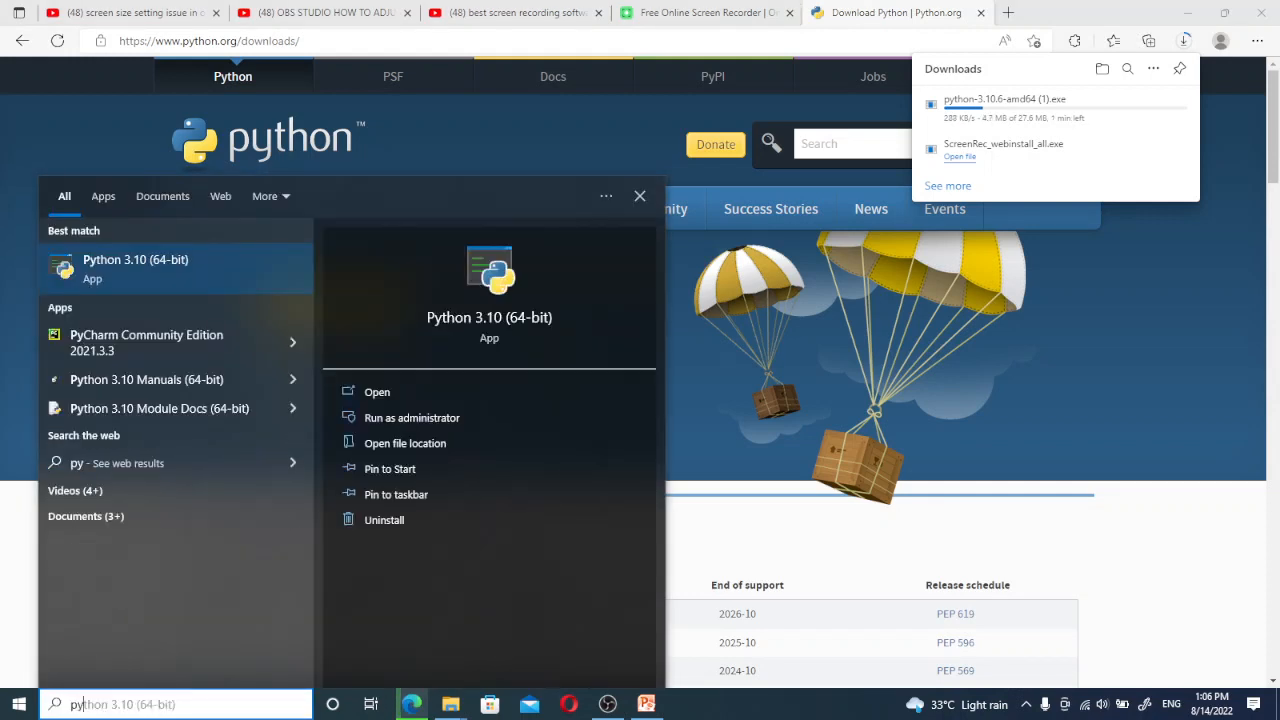
key("Return")
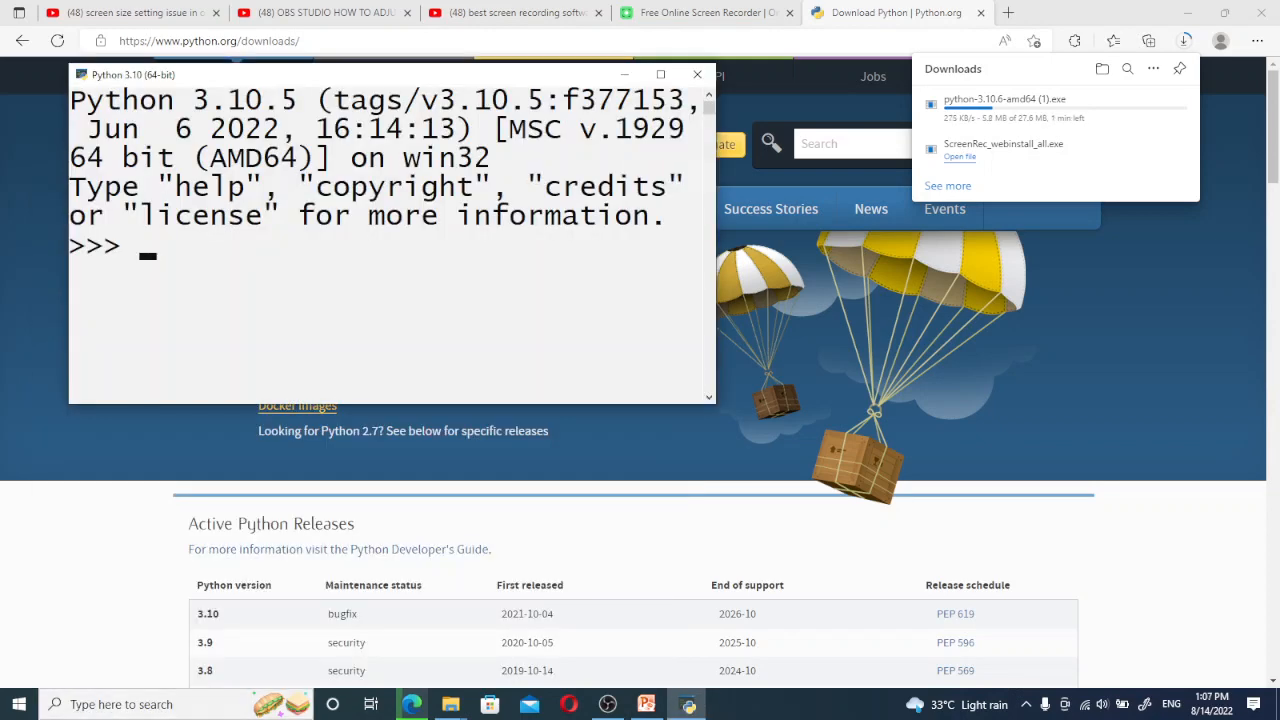
key("super+Up")
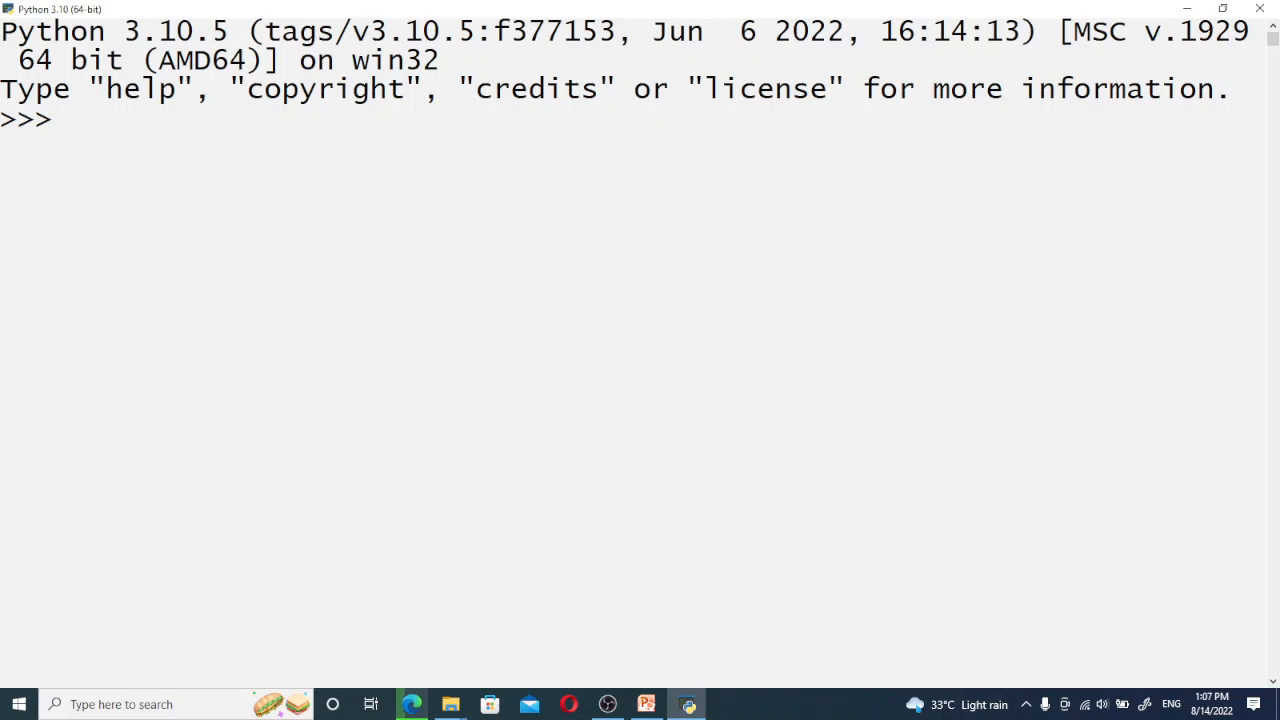
- Inspect the color settings in the Python console window's properties and close the dialog
right_click(174, 10)
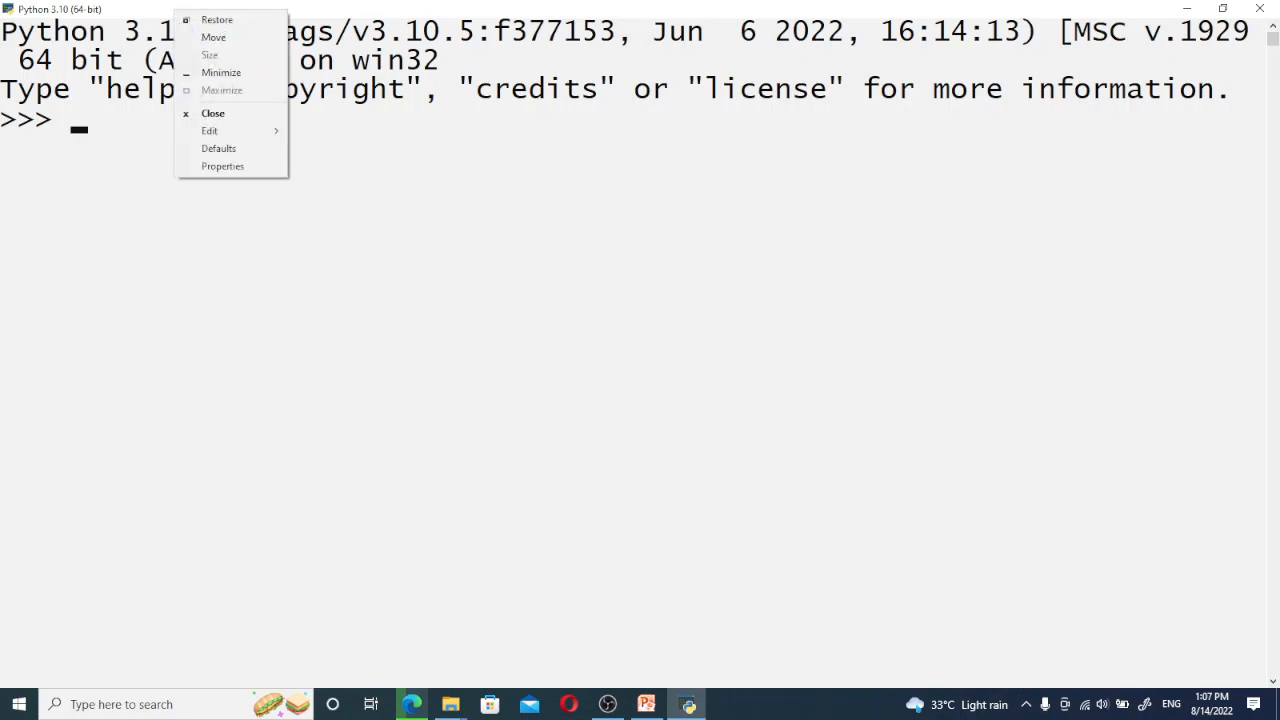
left_click(223, 167)
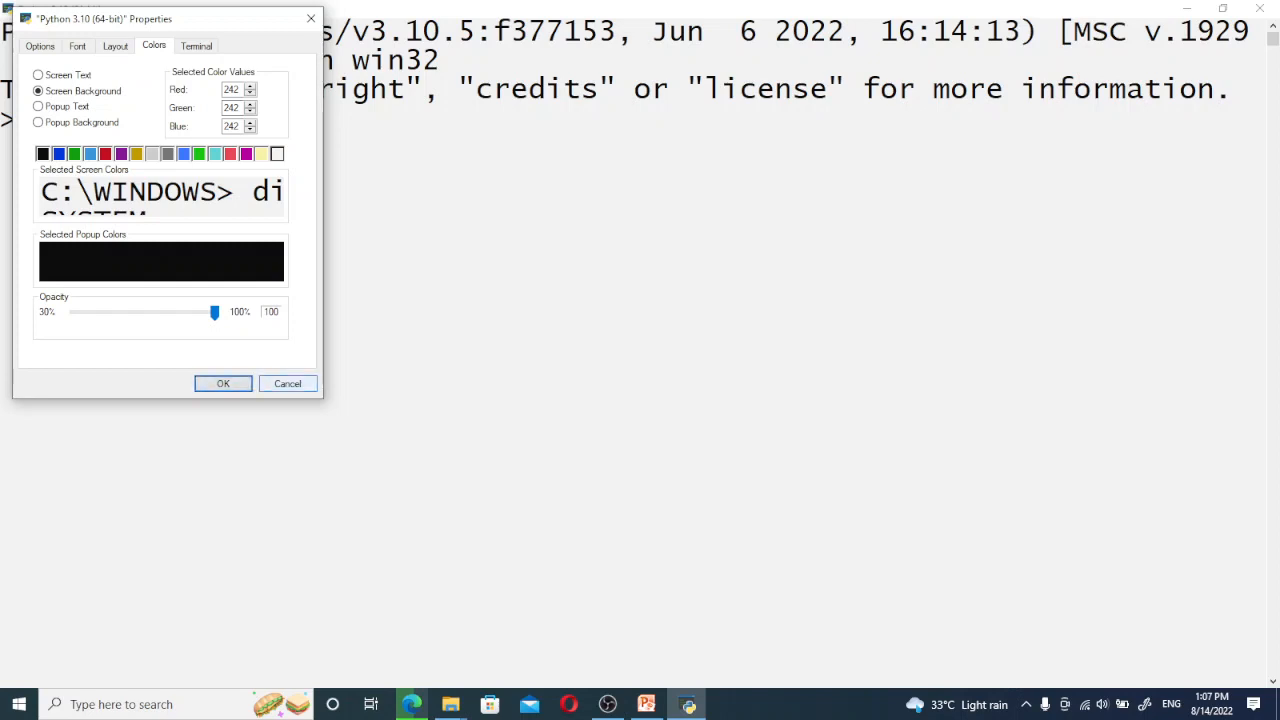
left_click(287, 383)
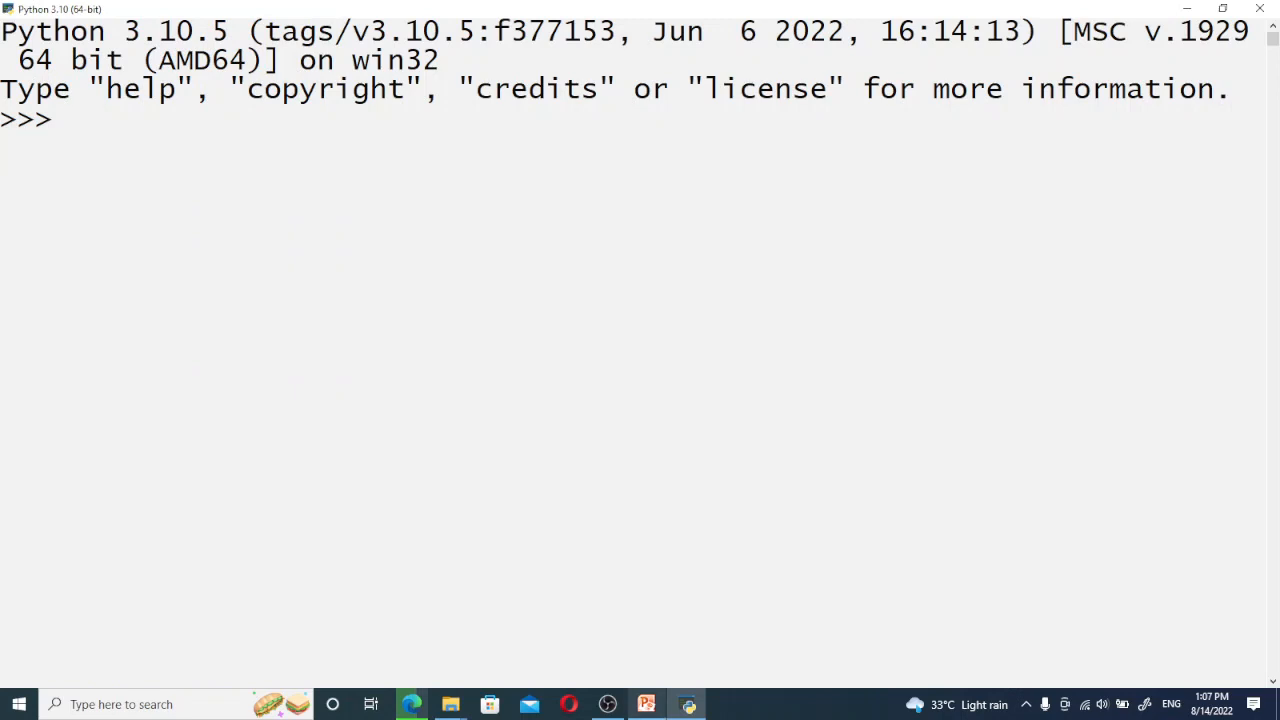
- Switch to the PowerPoint presentation to view the Development Environment slide, and return to the Python console
mouse_move(646, 704)
left_click(646, 630)
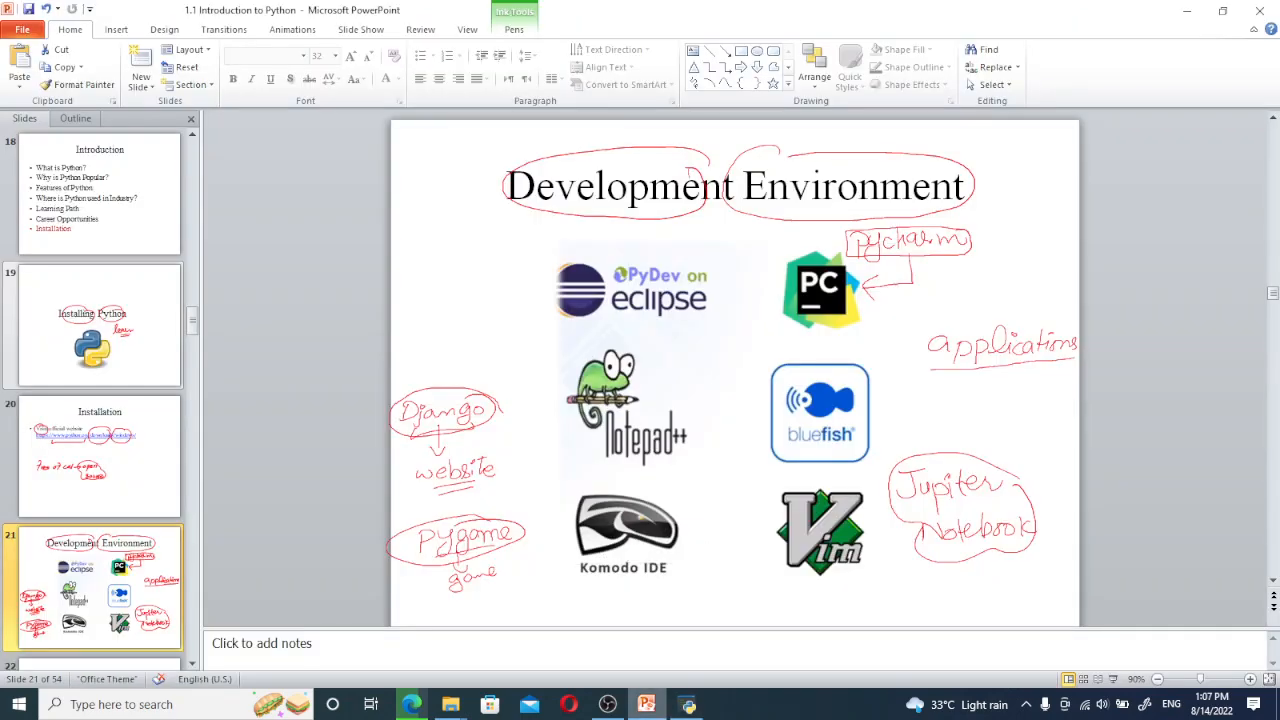
left_click(646, 704)
left_click(646, 704)
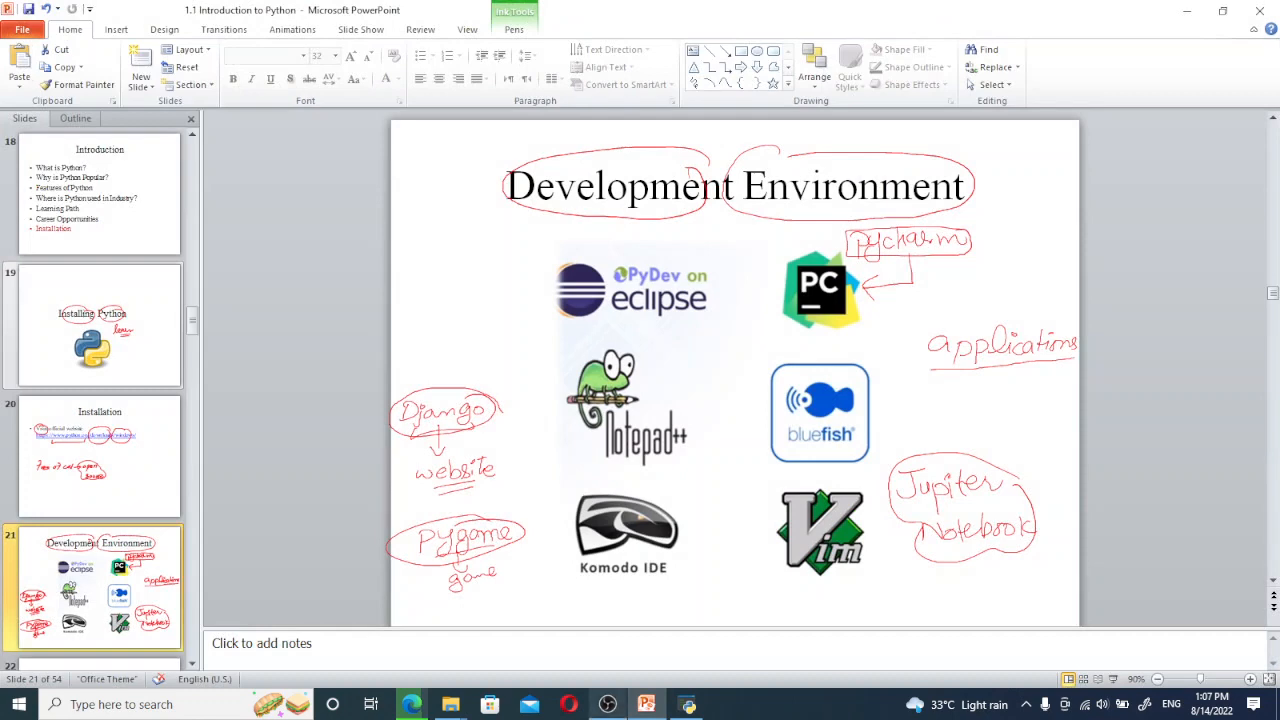
left_click(688, 704)
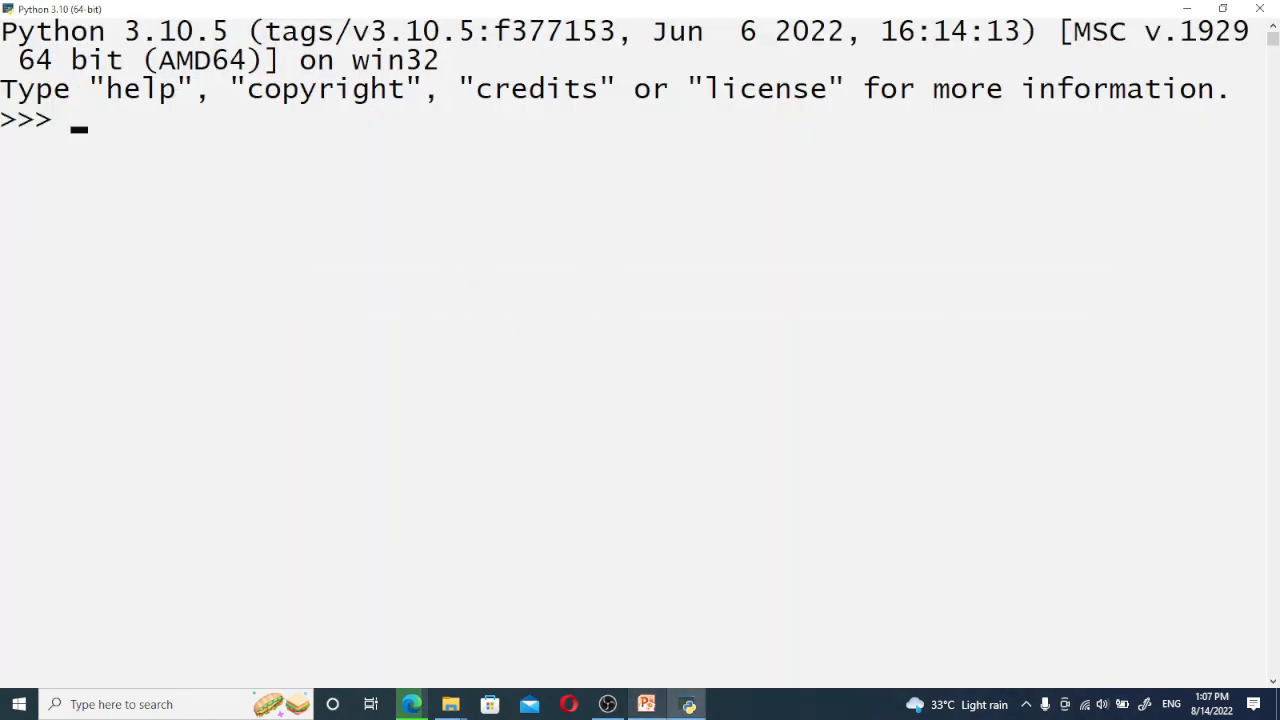
- Switch to Microsoft Edge, return to the Google results and search for "pycharm download" instead
left_click(411, 704)
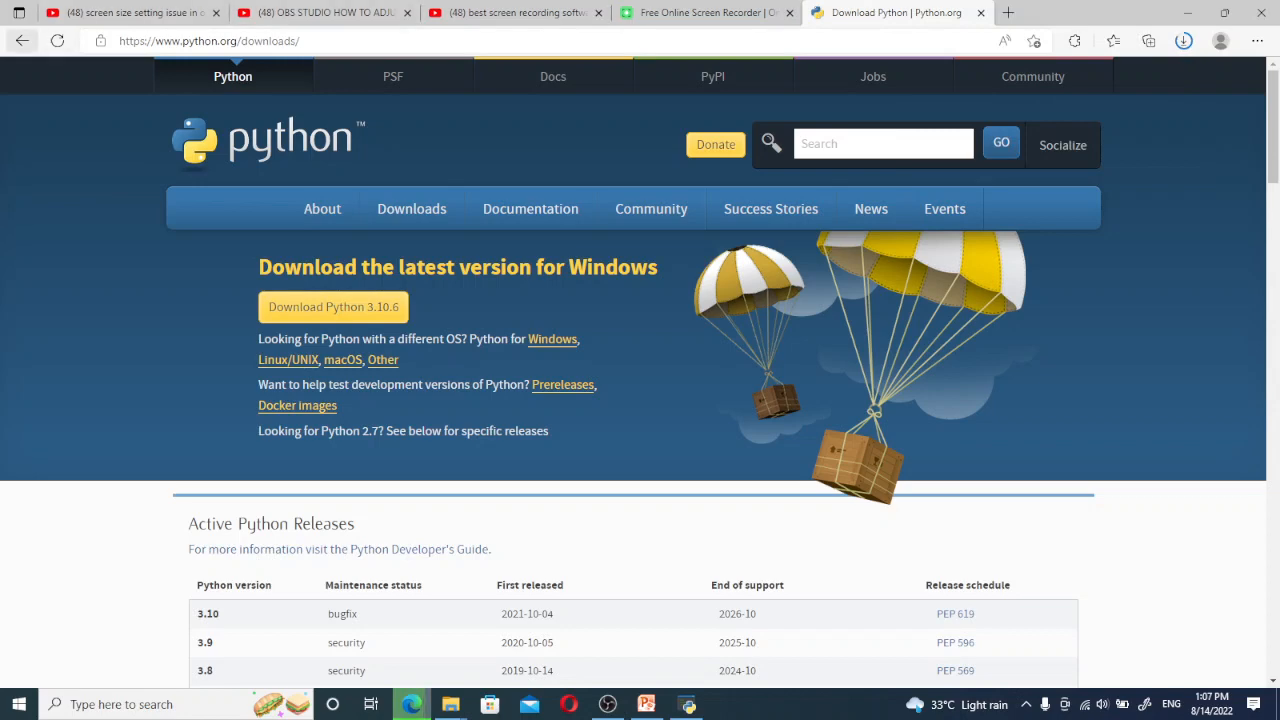
left_click(22, 40)
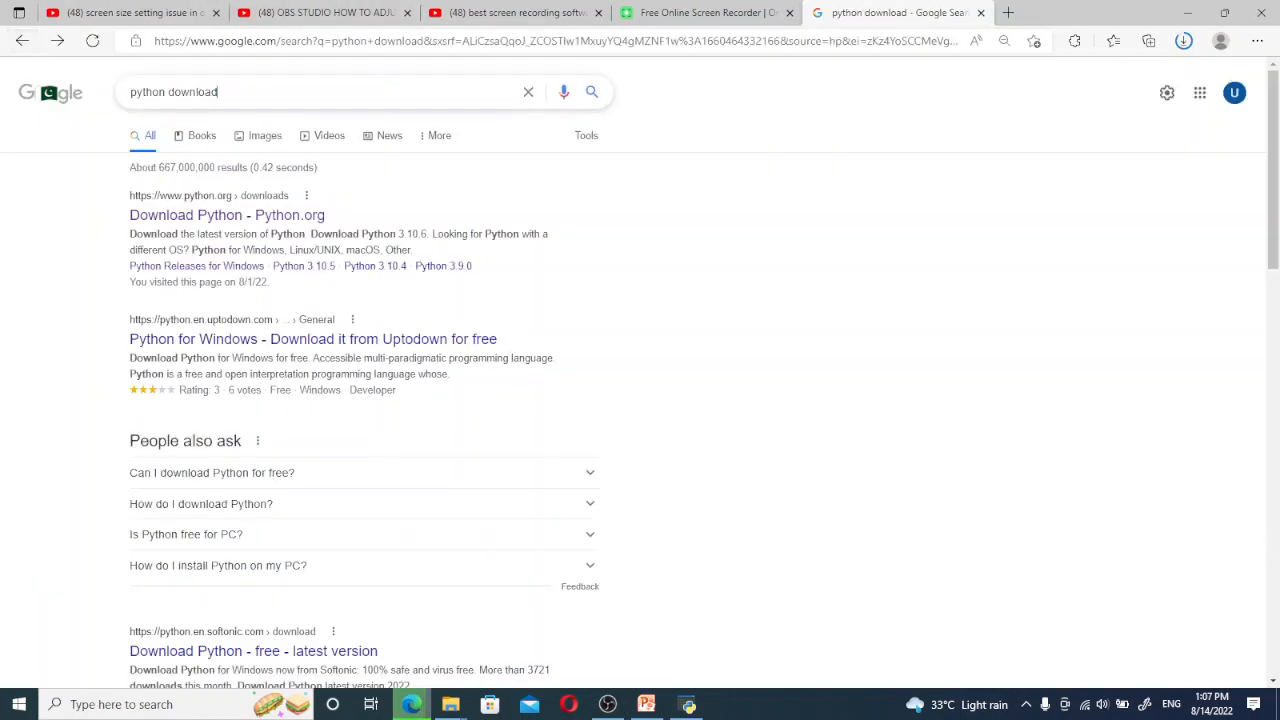
left_click(218, 91)
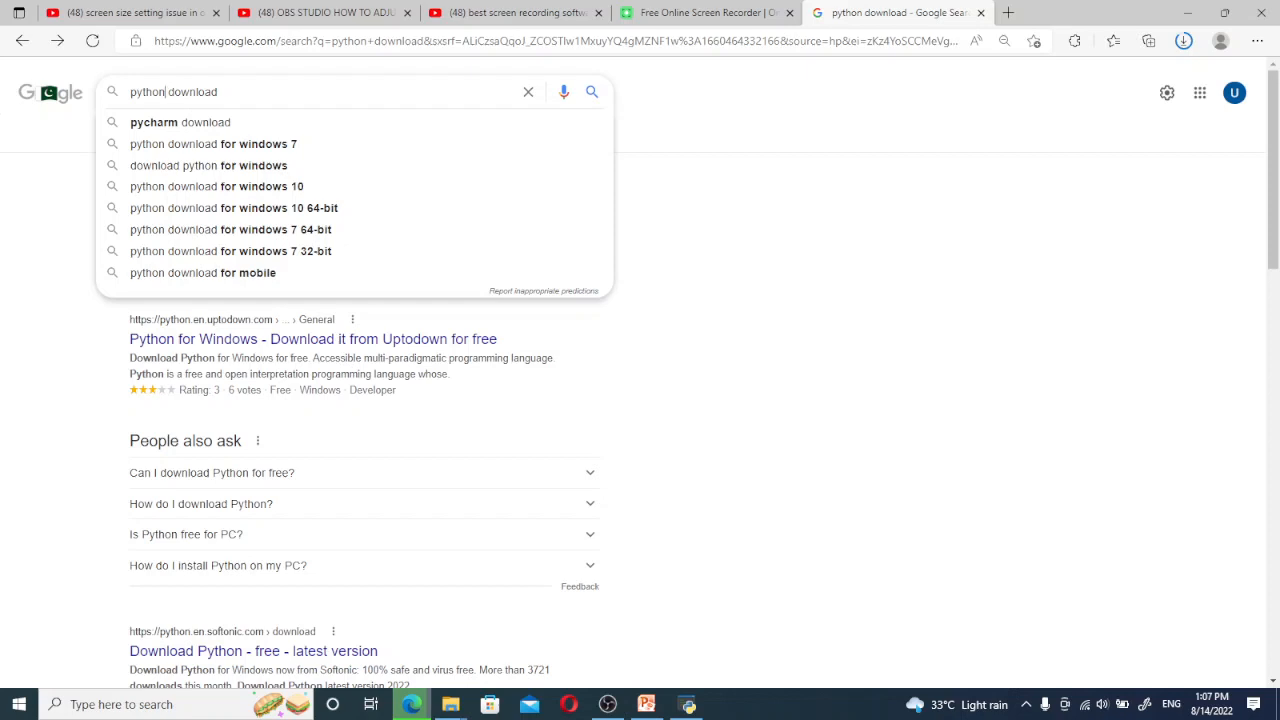
key("BackSpace")
key("BackSpace")
key("BackSpace")
key("BackSpace")
key("BackSpace")
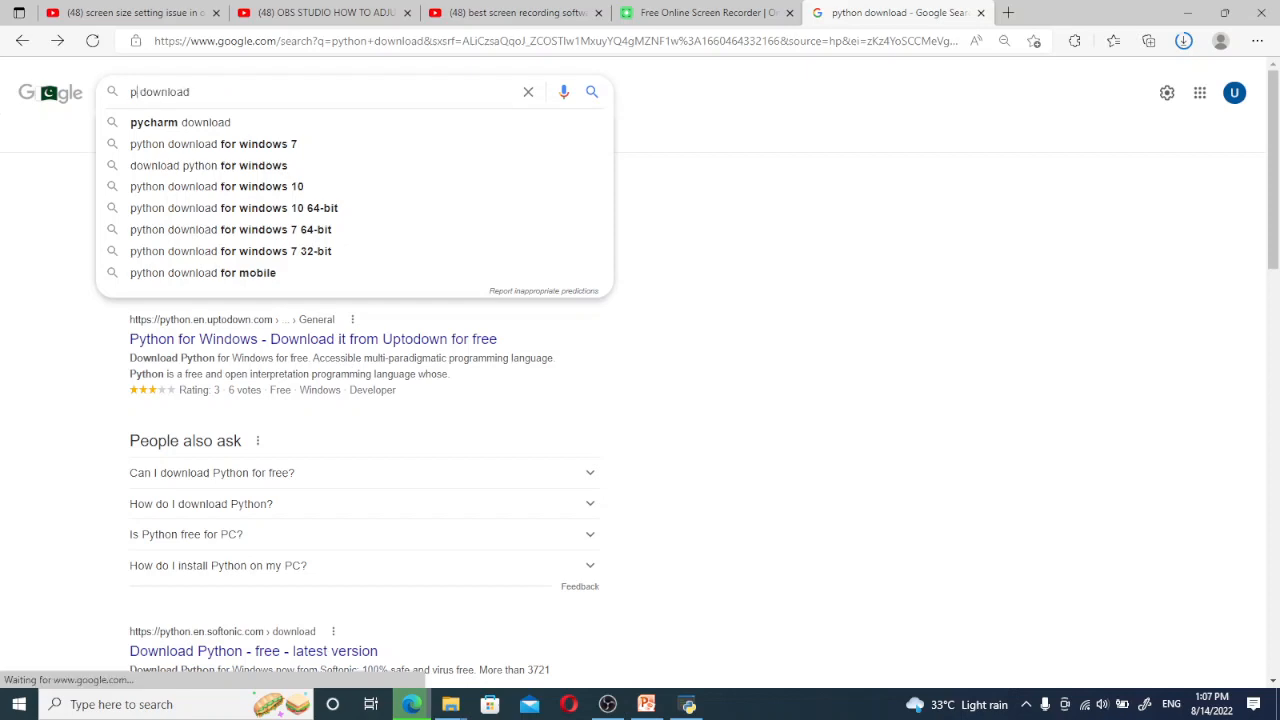
type("l")
key("BackSpace")
type("ychar")
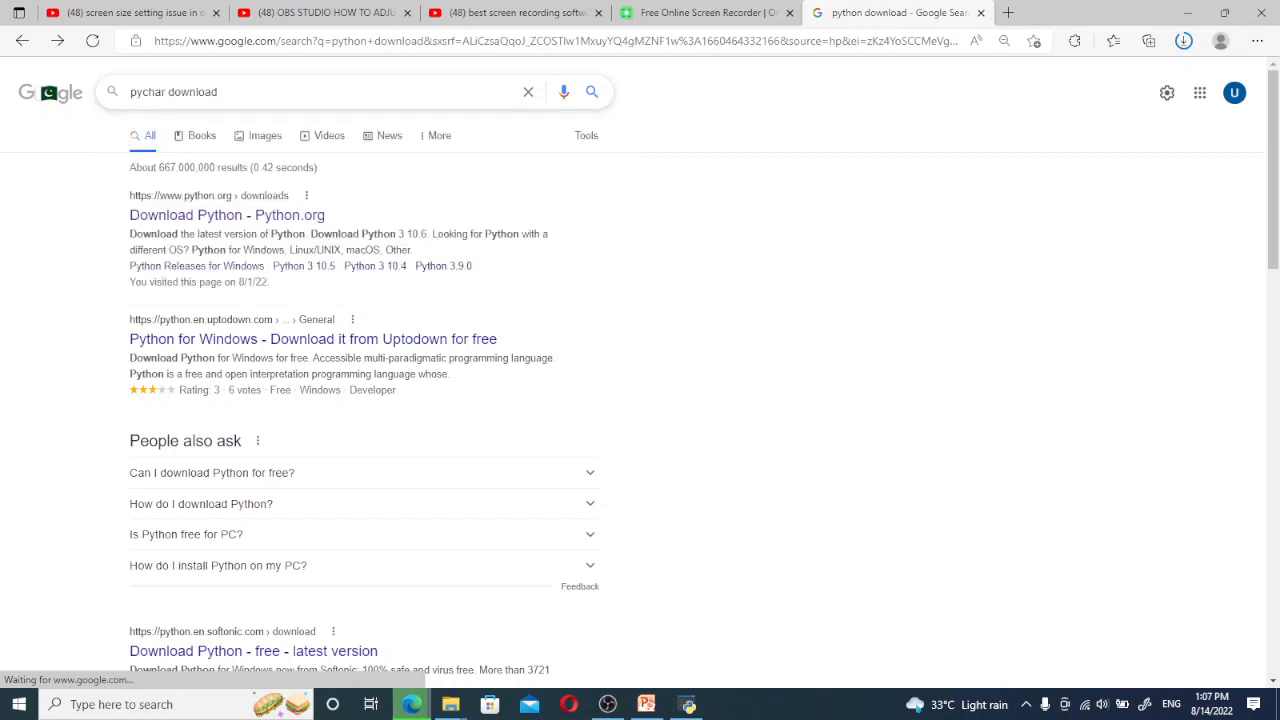
type("m")
key("Return")
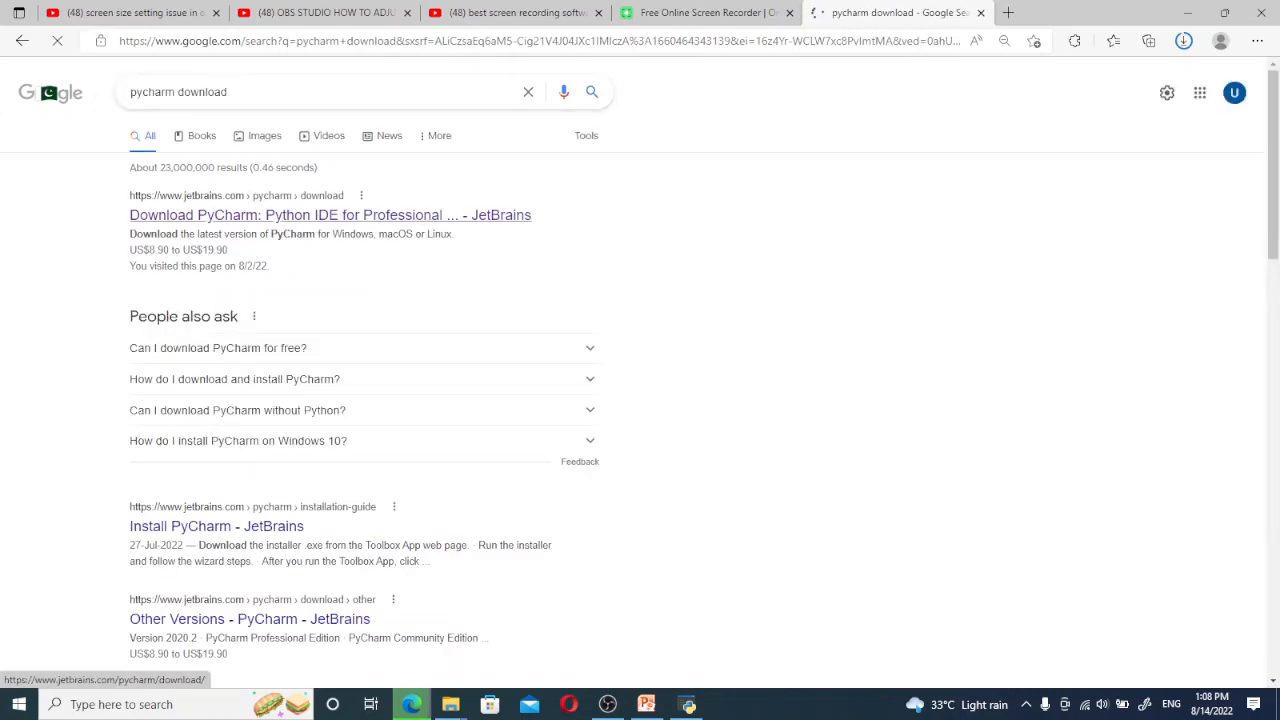
- Open the JetBrains "Download PyCharm" result in a new browser tab and switch to it
right_click(428, 218)
left_click(470, 234)
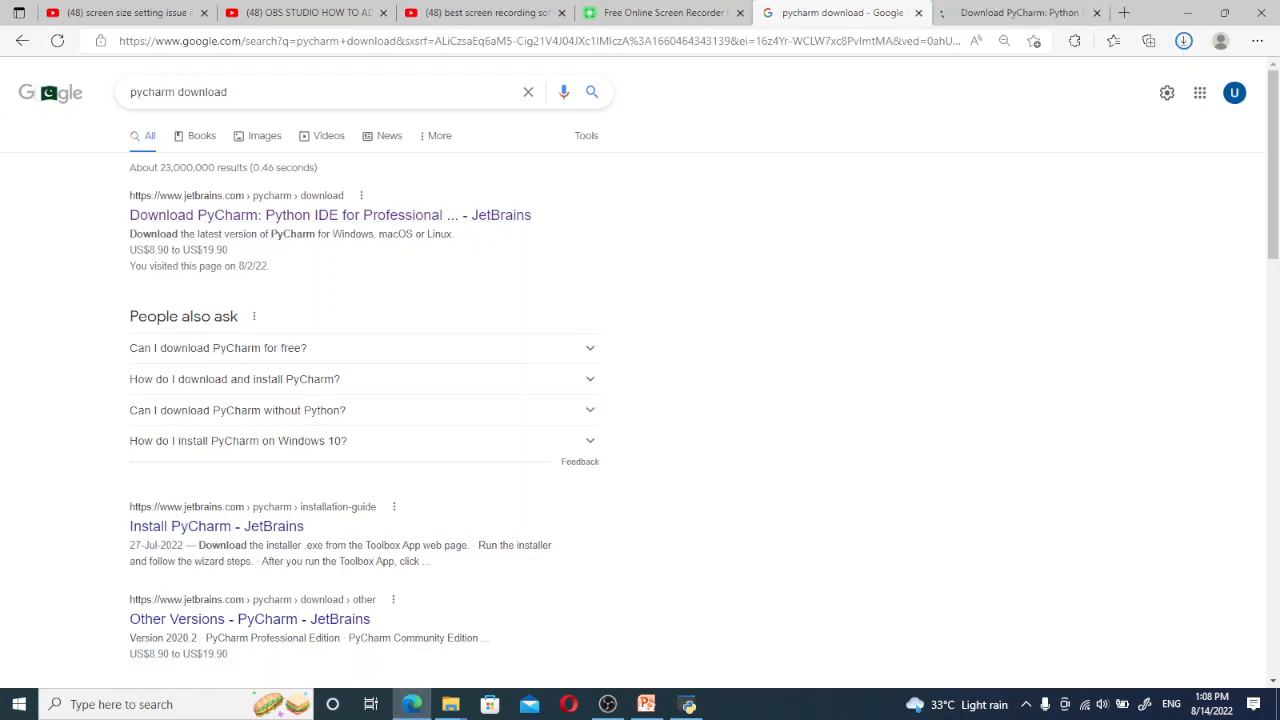
left_click(1020, 13)
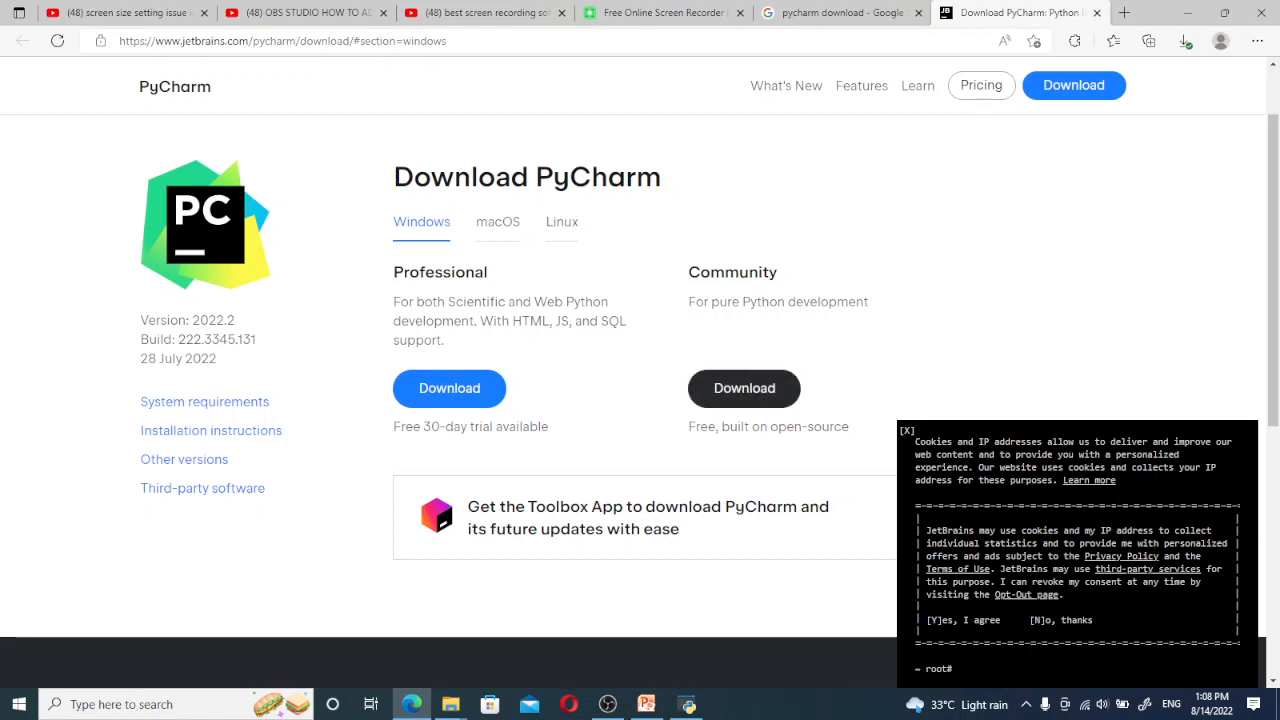
- Switch to the PowerPoint presentation and start the slide show from the THANK YOU slide
mouse_move(646, 704)
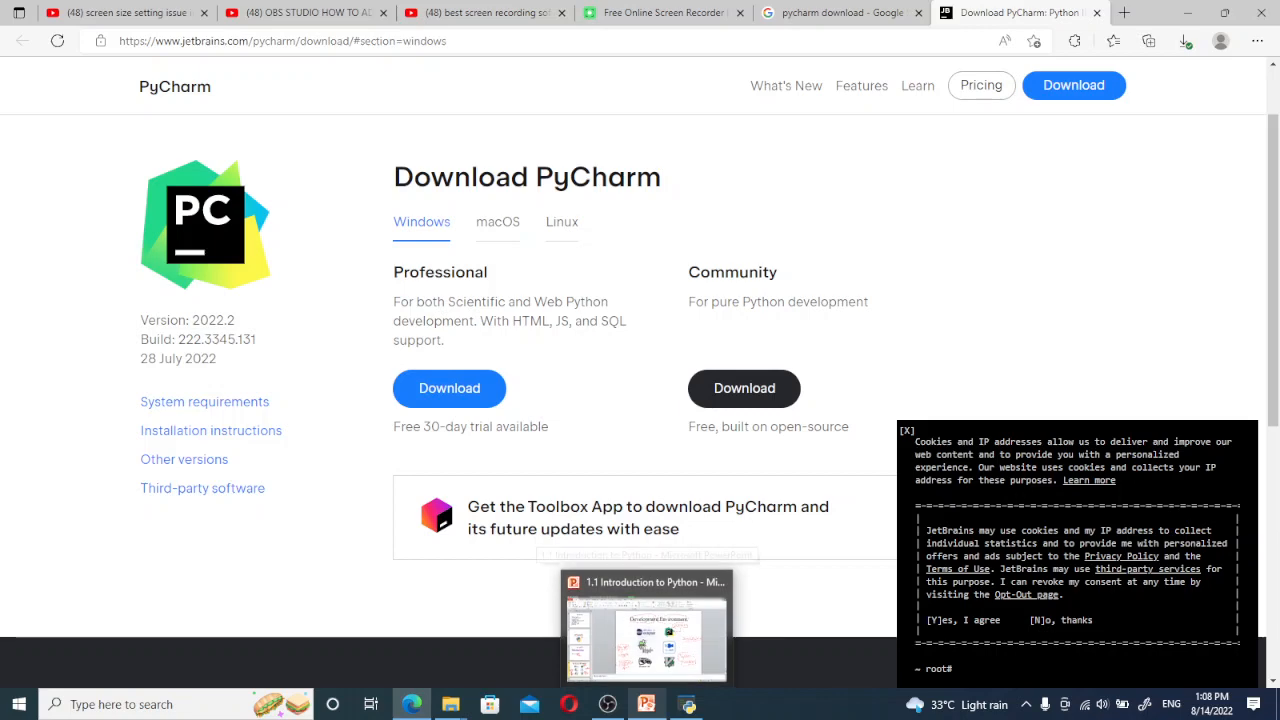
mouse_move(646, 640)
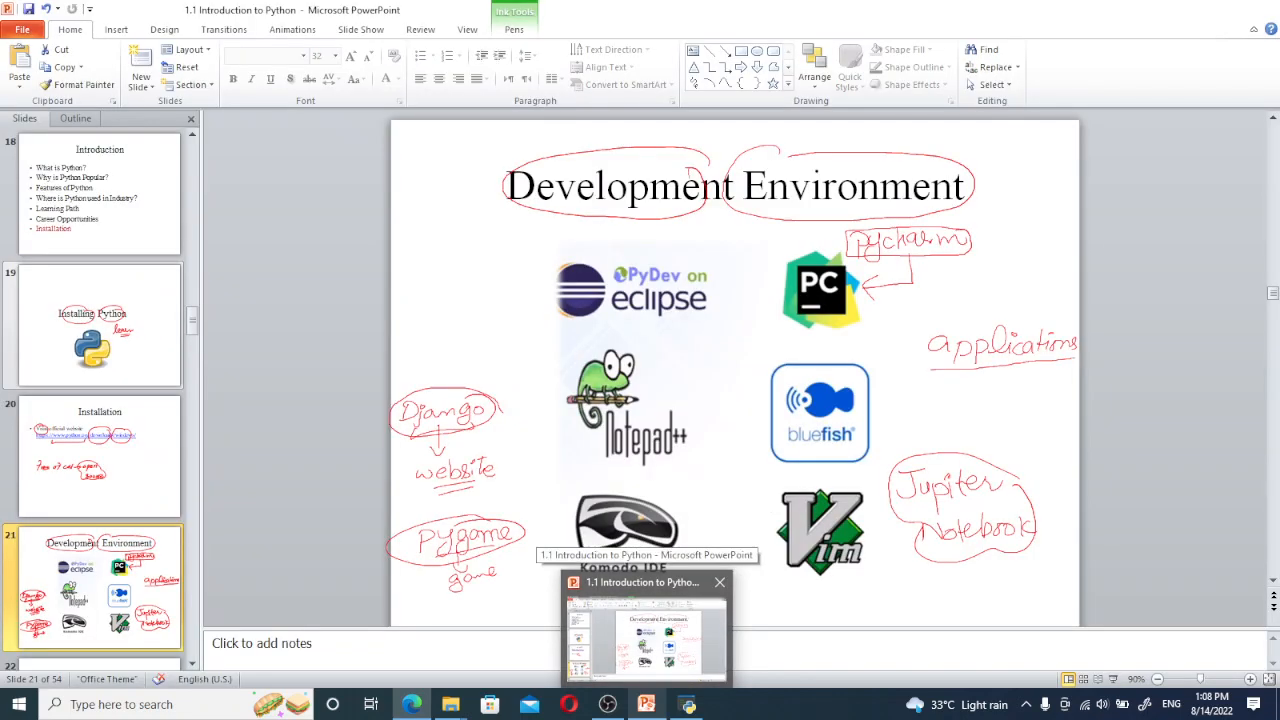
left_click(646, 640)
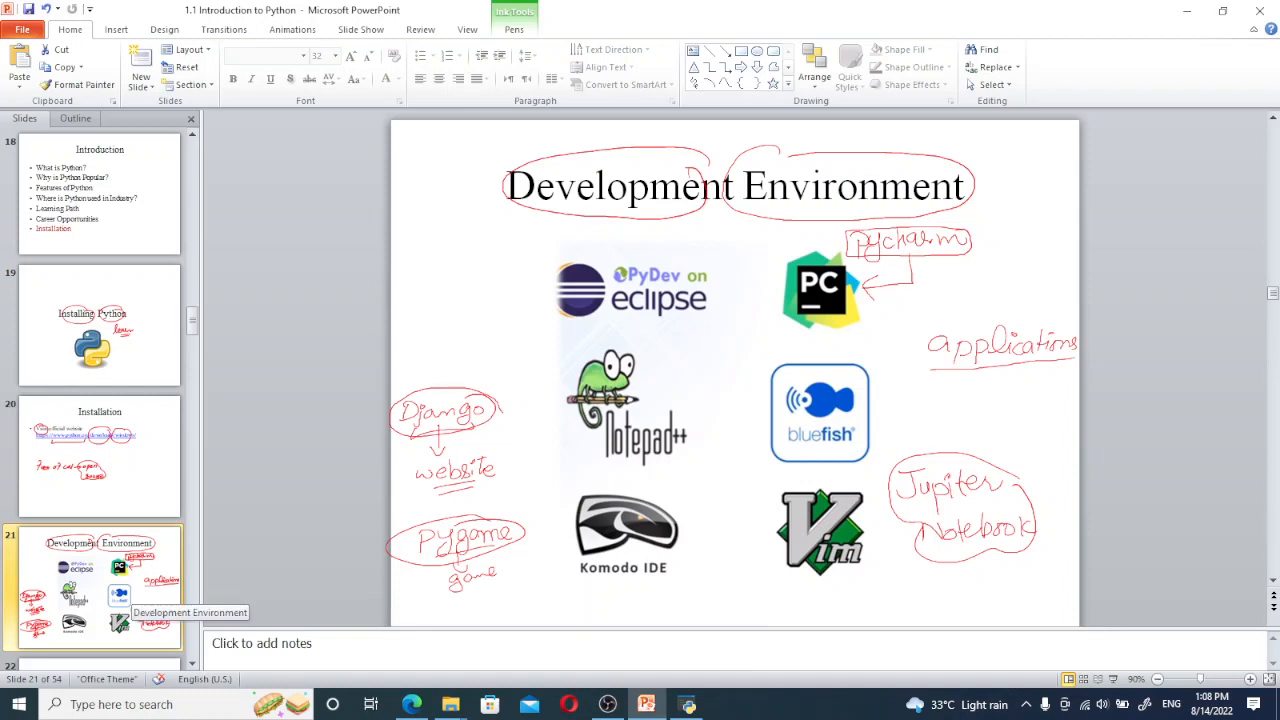
key("Down")
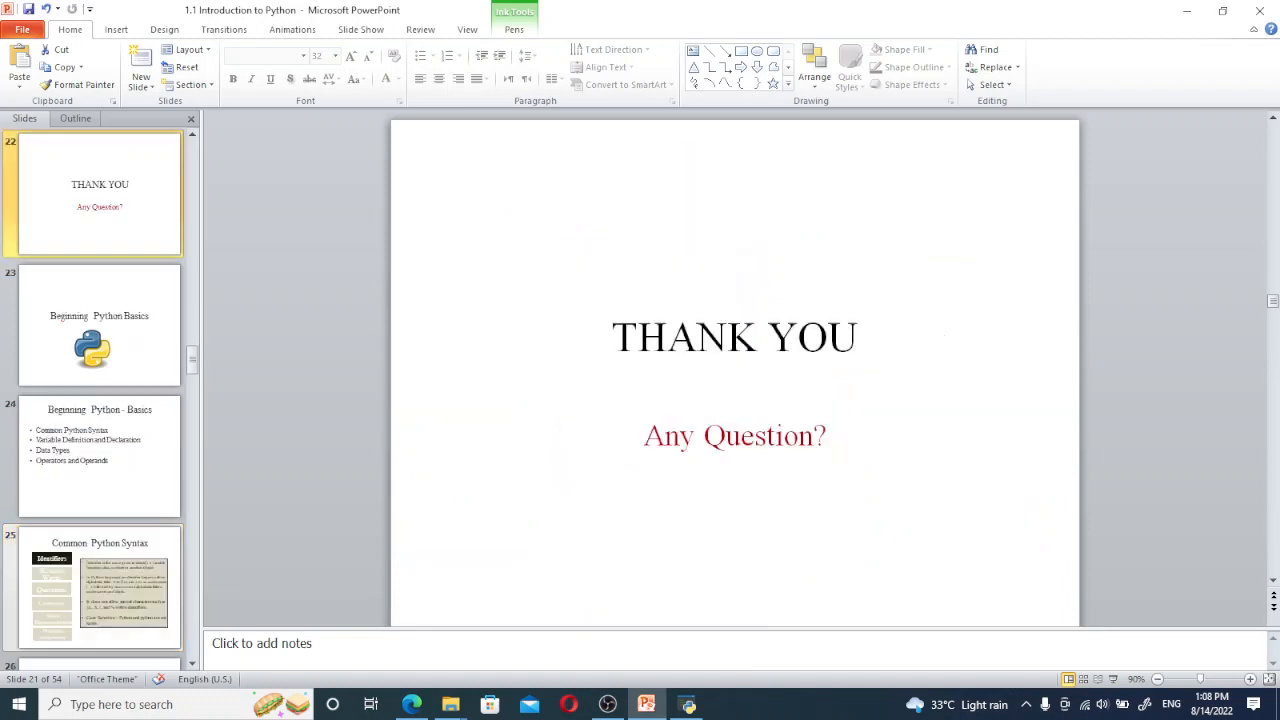
key("Up")
key("Down")
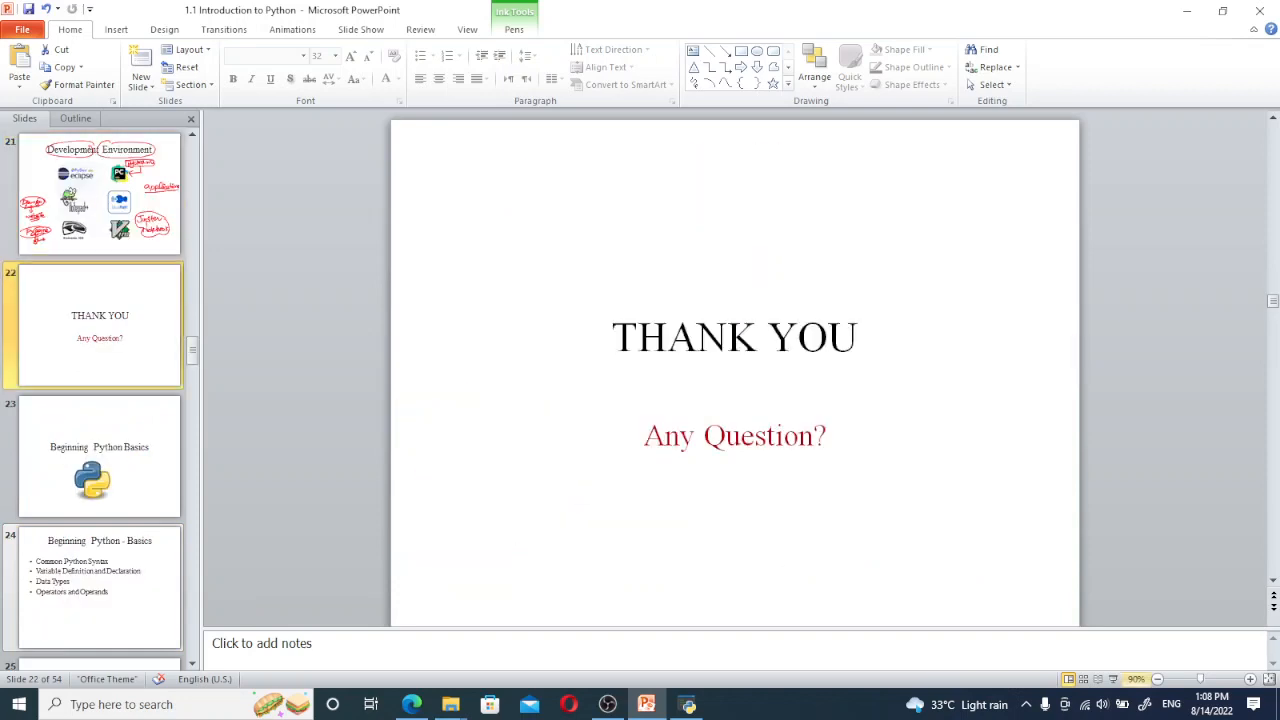
key("shift+F5")
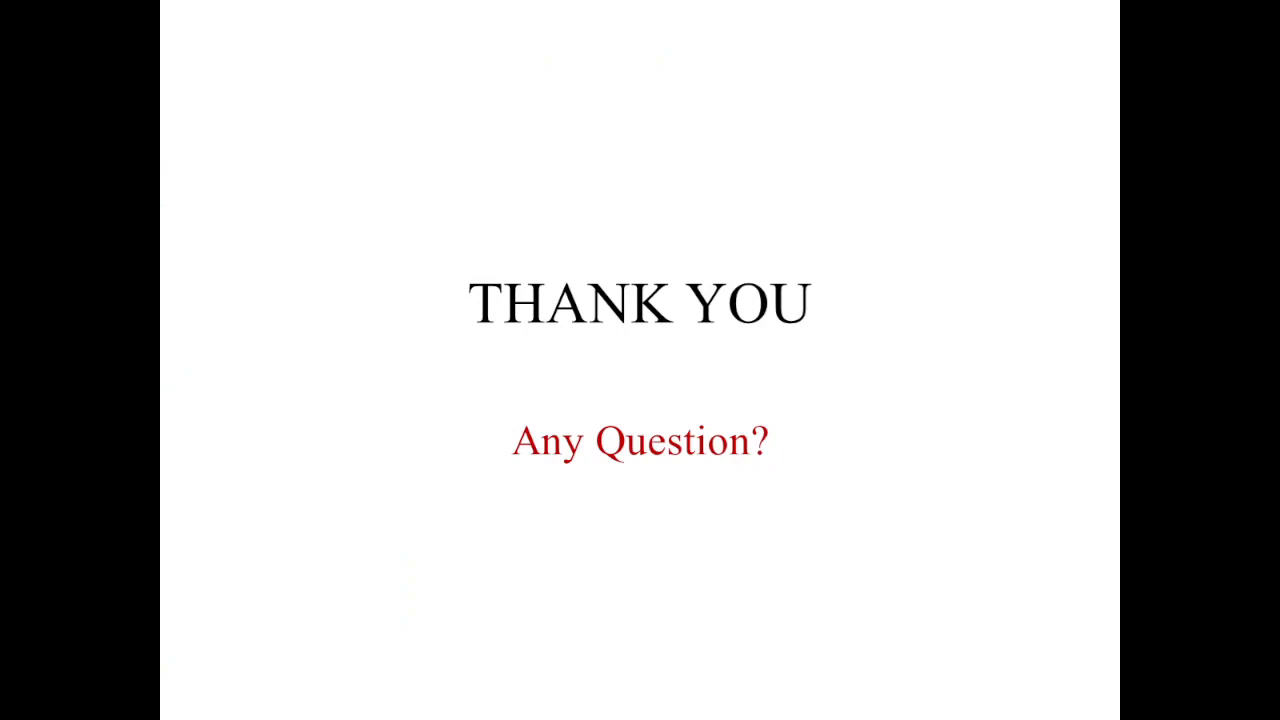